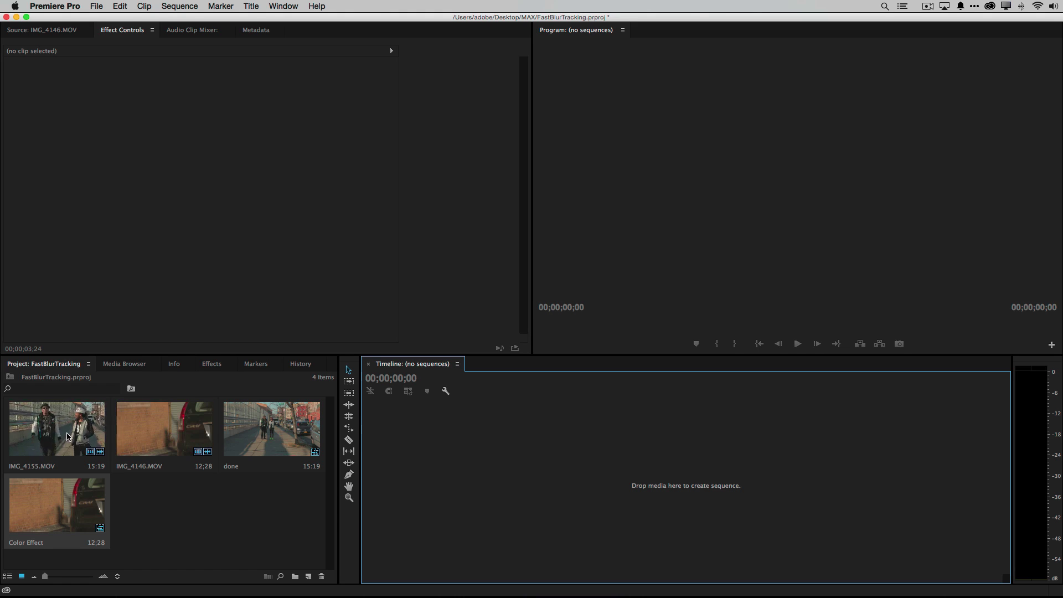
Build an IMG_4155 sequence from the walking-men clip, preview it, and return near the start.
drag(62, 435, 449, 473)
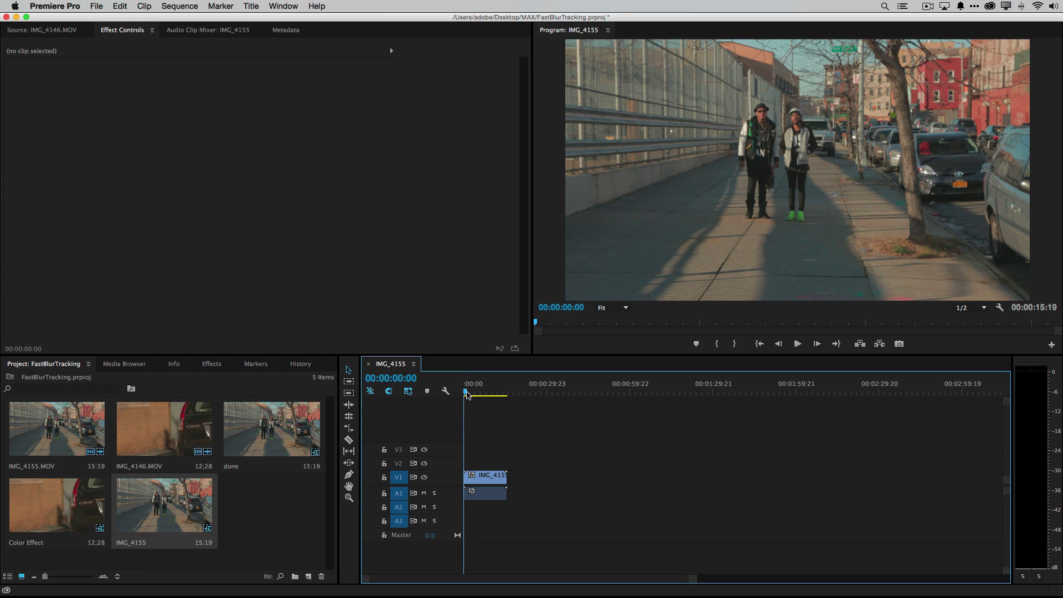
key(space)
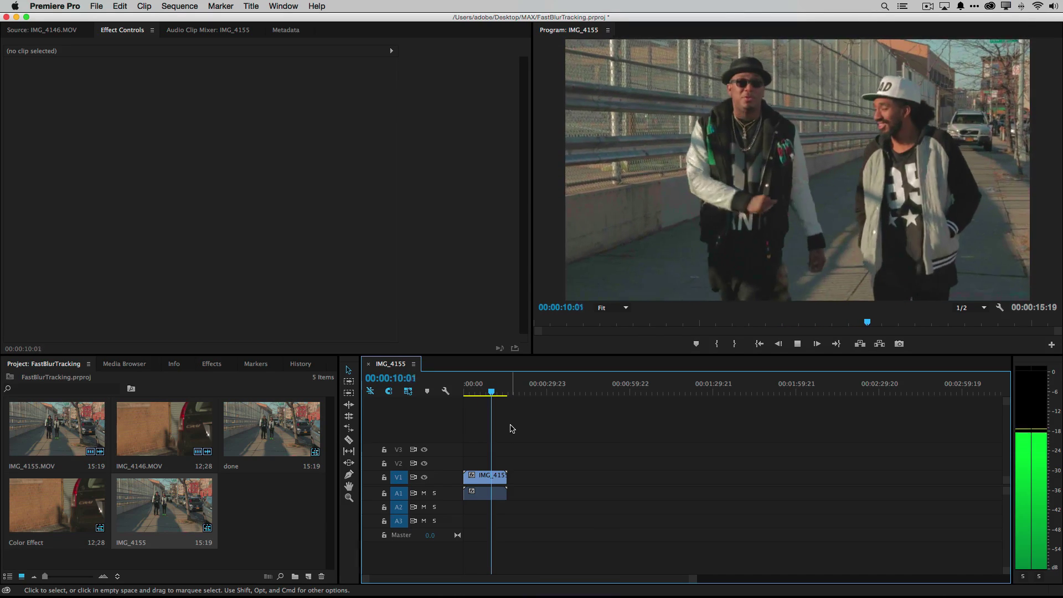
key(space)
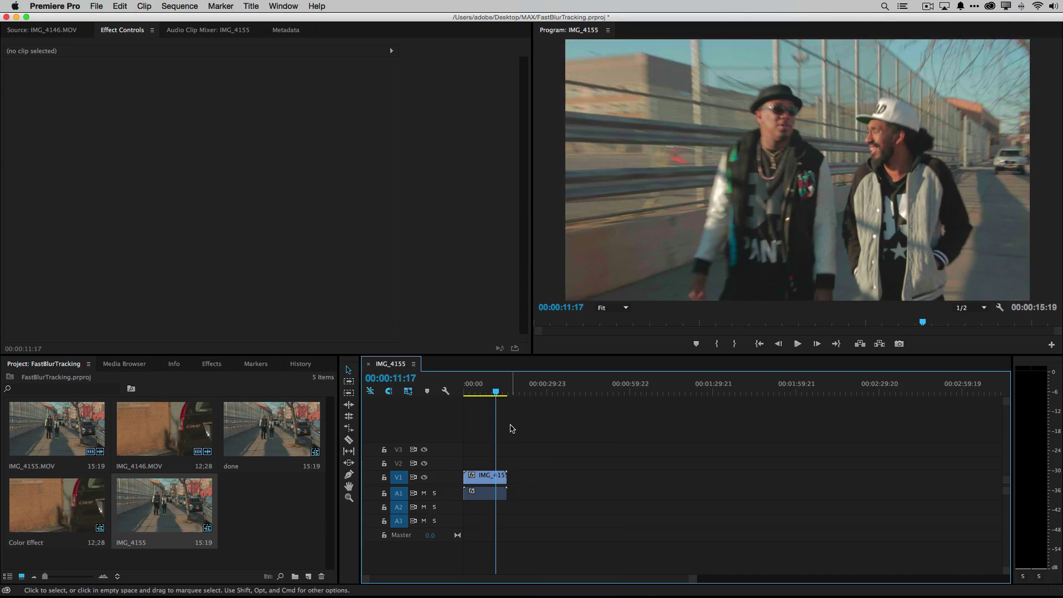
drag(496, 395, 464, 394)
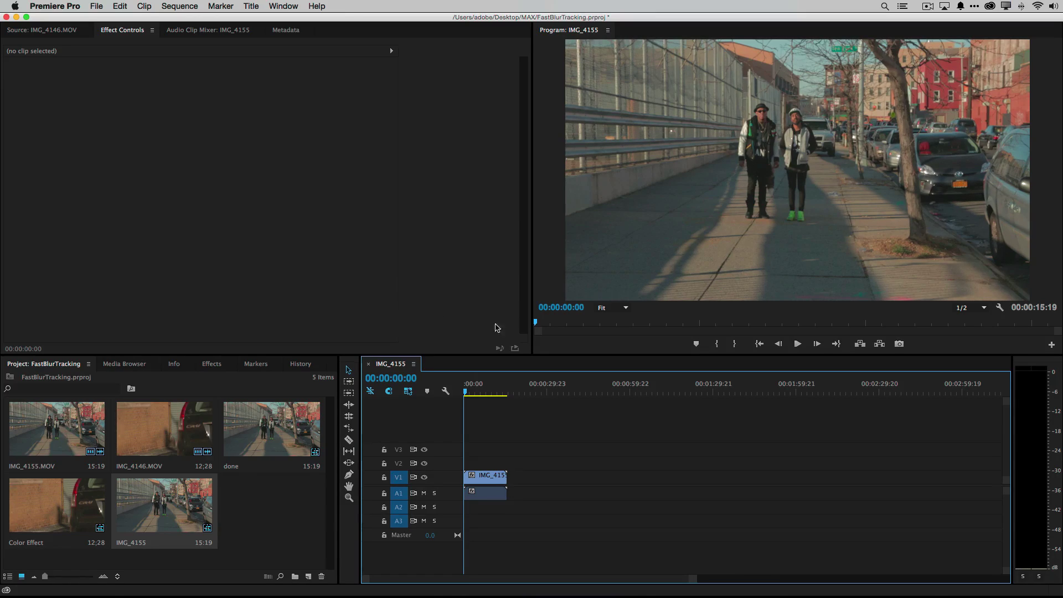
Search the effects for 'fast bl' and apply Fast Blur to the IMG_4155 clip.
click(209, 364)
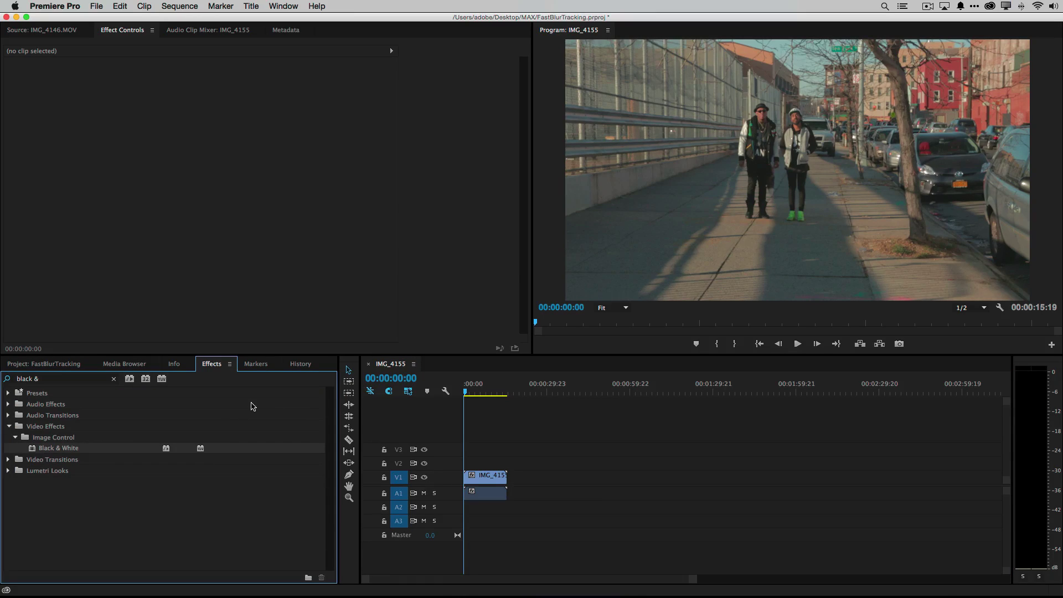
click(114, 379)
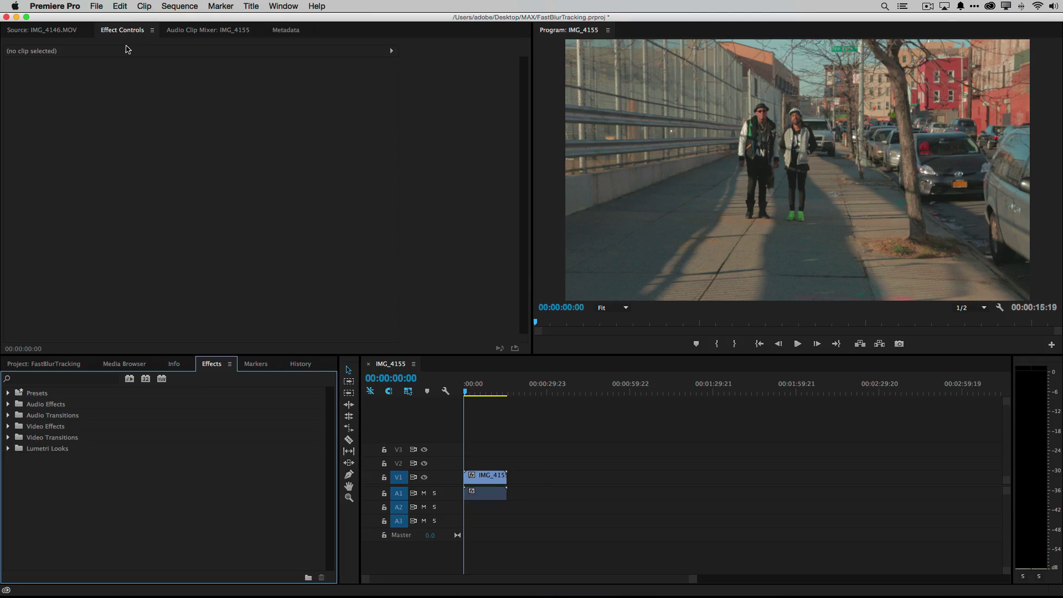
click(58, 378)
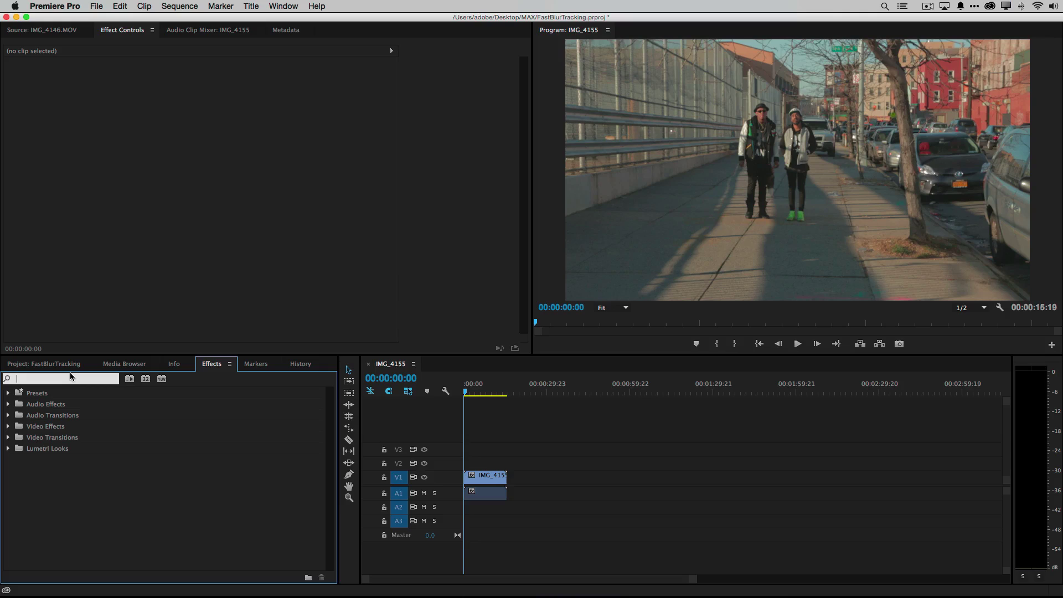
text(fas)
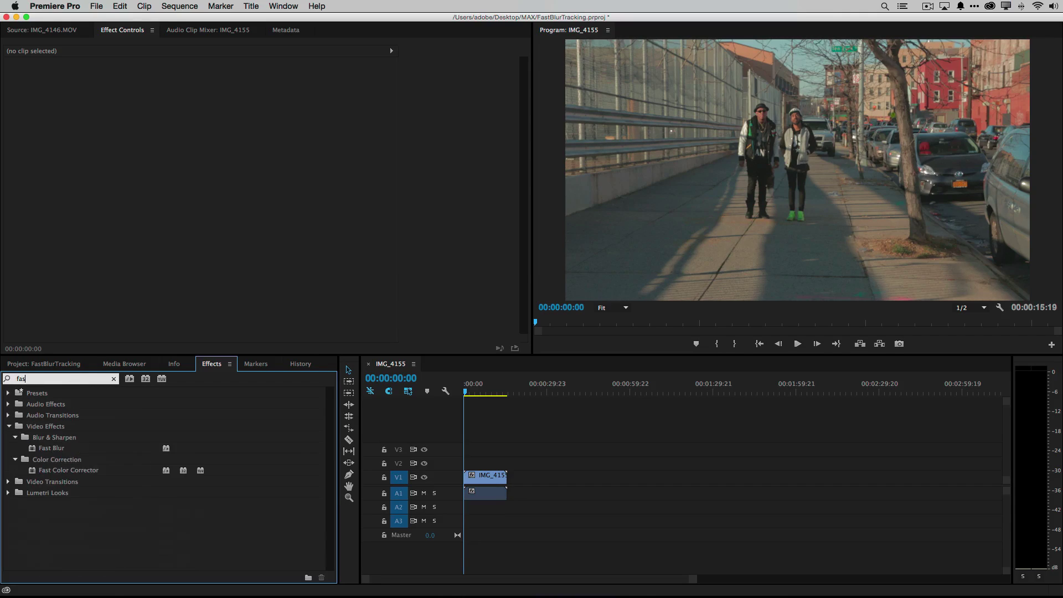
text(t bl)
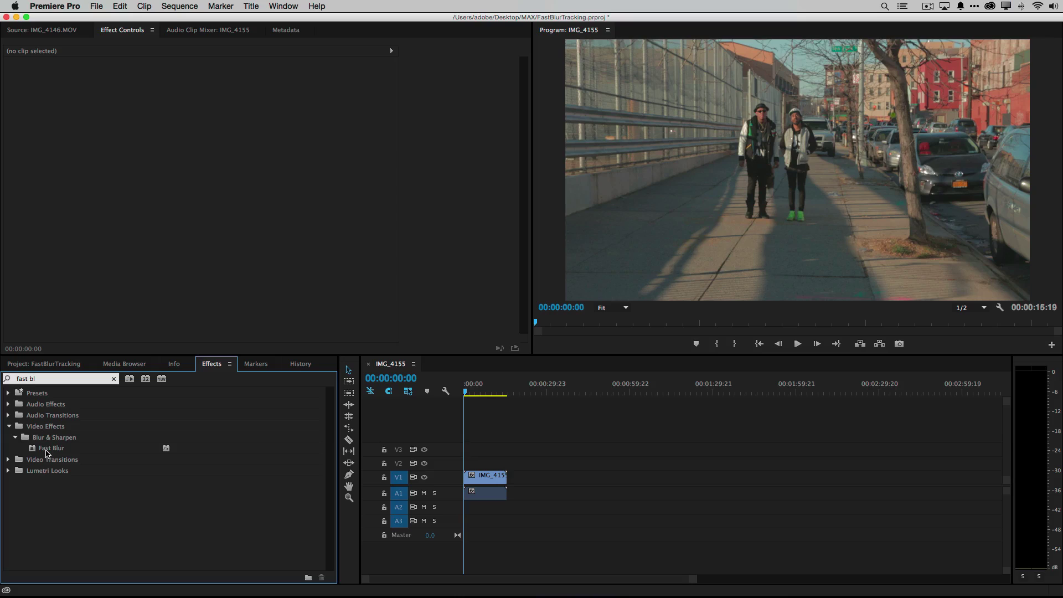
drag(46, 453, 491, 484)
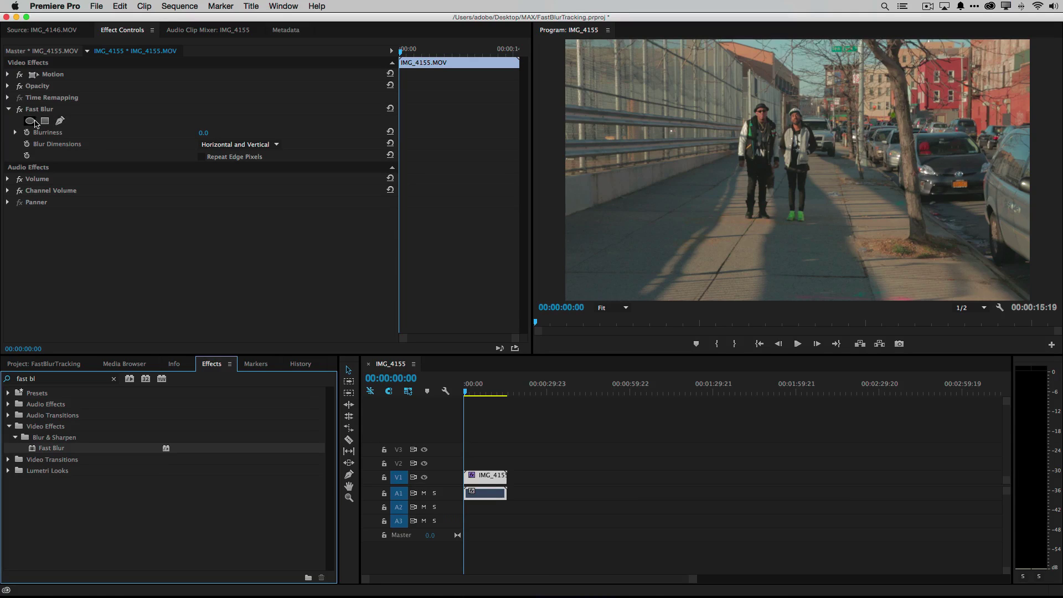
Add an ellipse mask to Fast Blur and shrink it tightly around the left man's head.
click(32, 122)
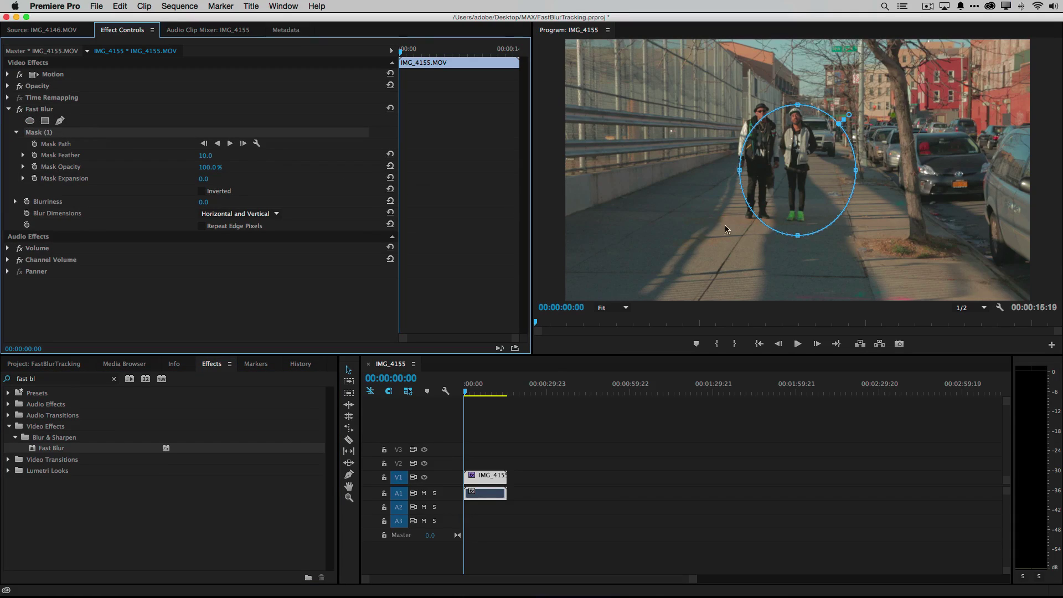
drag(795, 183, 765, 163)
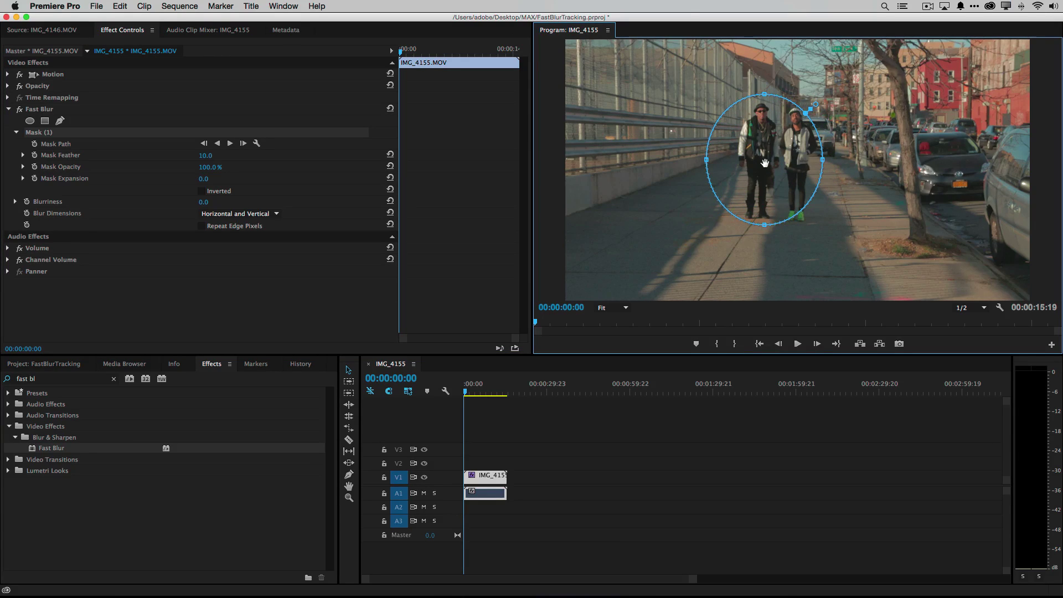
drag(764, 226, 777, 114)
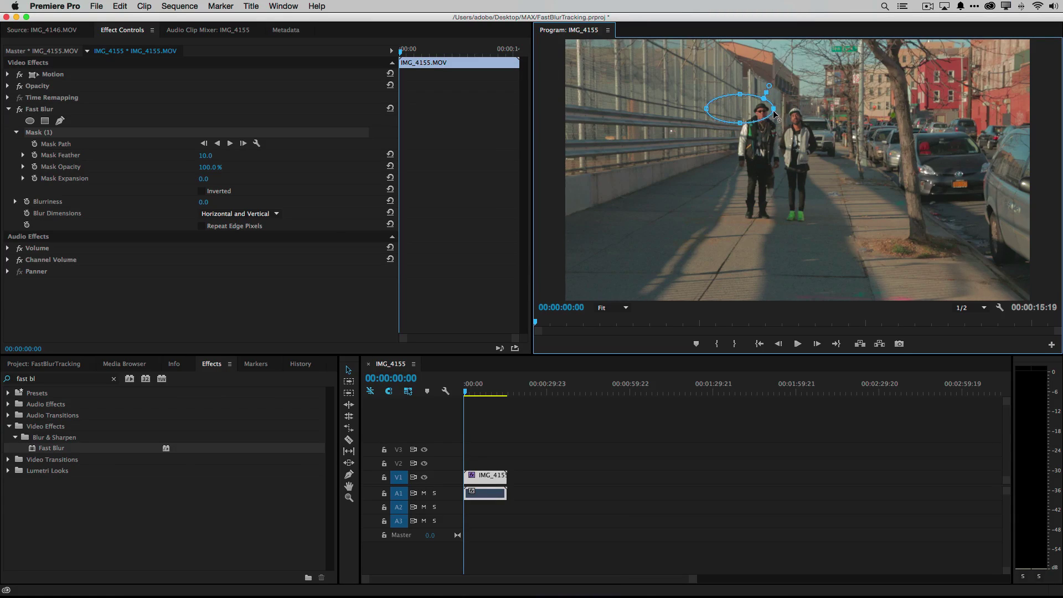
drag(712, 110, 764, 103)
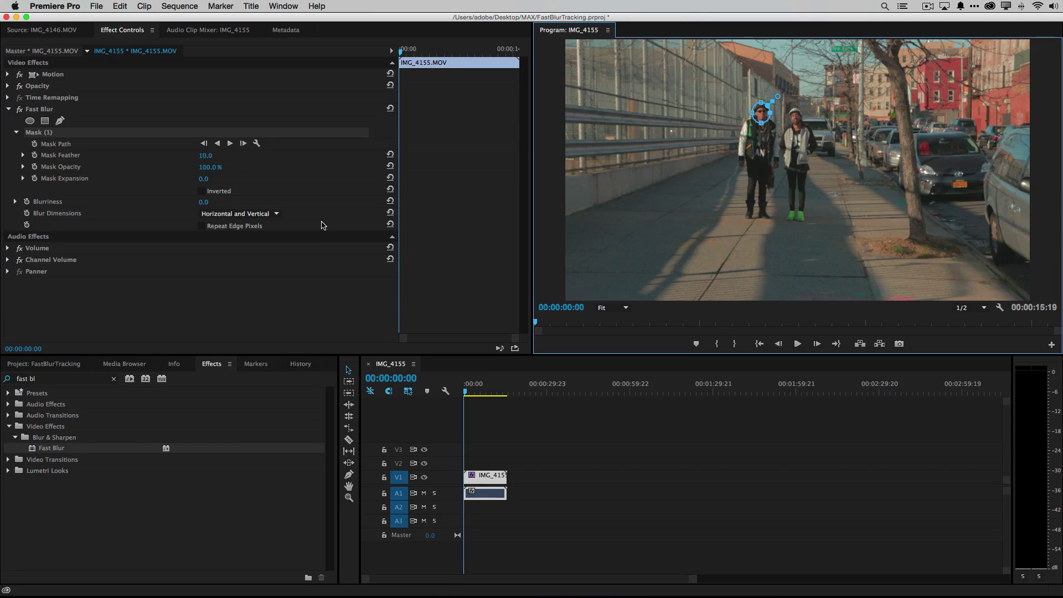
Adjust Fast Blur's Blurriness on the masked face, settling at 10.0.
click(204, 203)
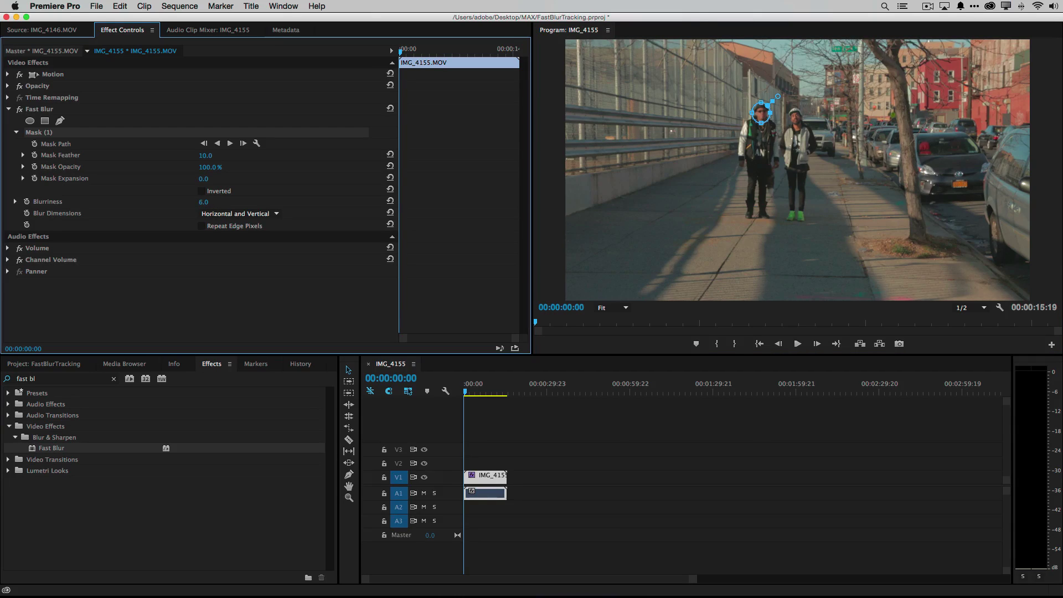
drag(204, 203, 220, 202)
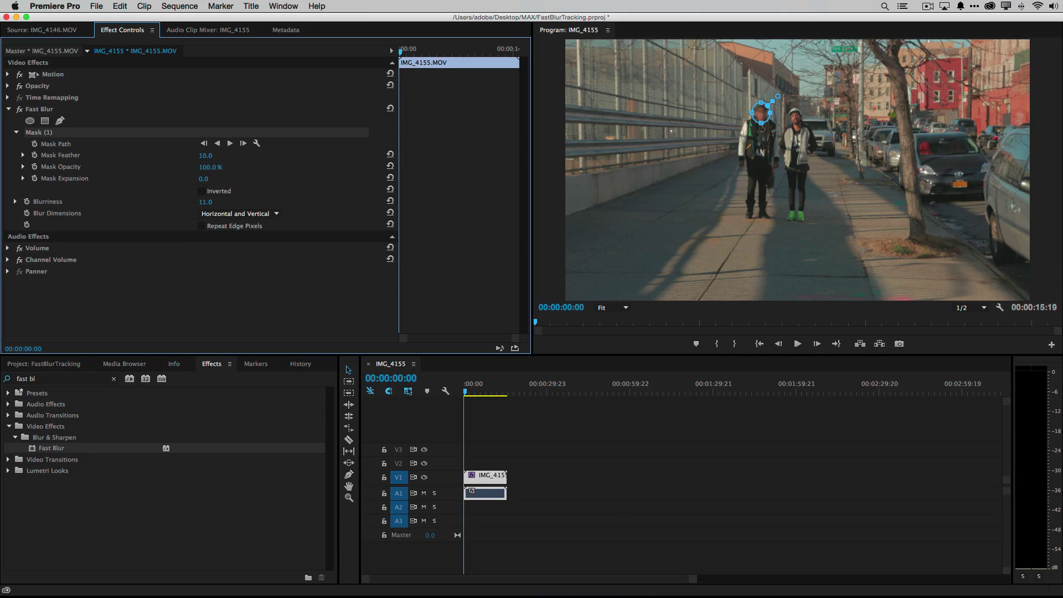
drag(205, 202, 201, 201)
Track the face mask forward so Mask Path keyframes run to 00:00:15:18.
click(231, 144)
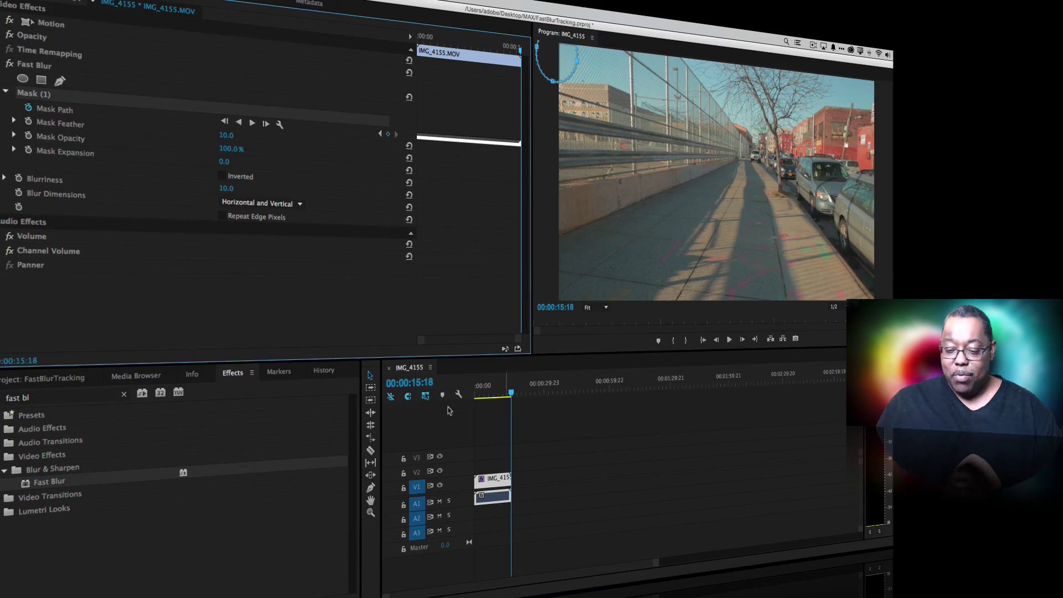
click(536, 408)
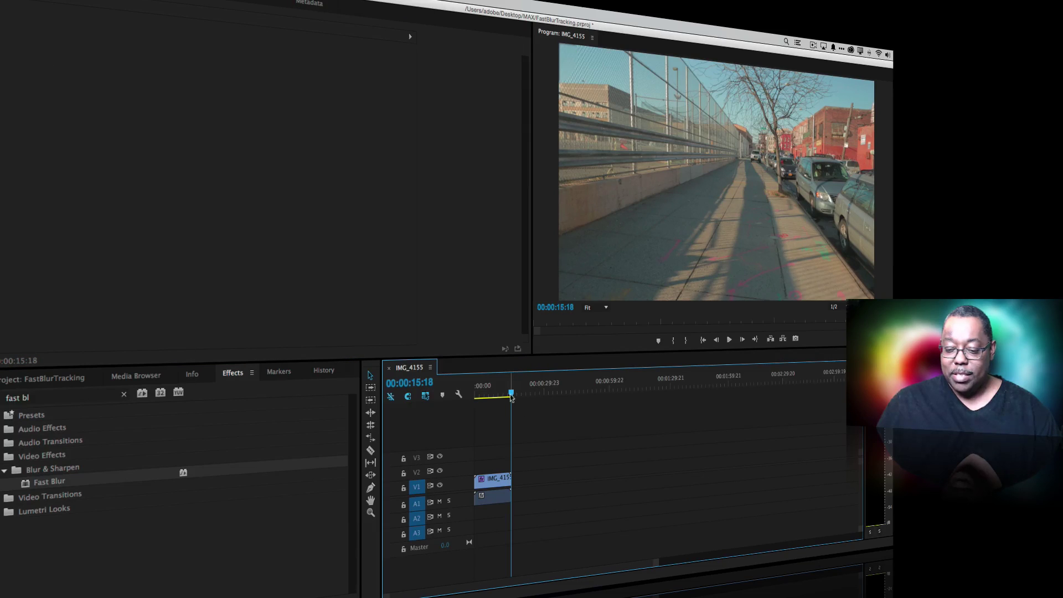
key(Home)
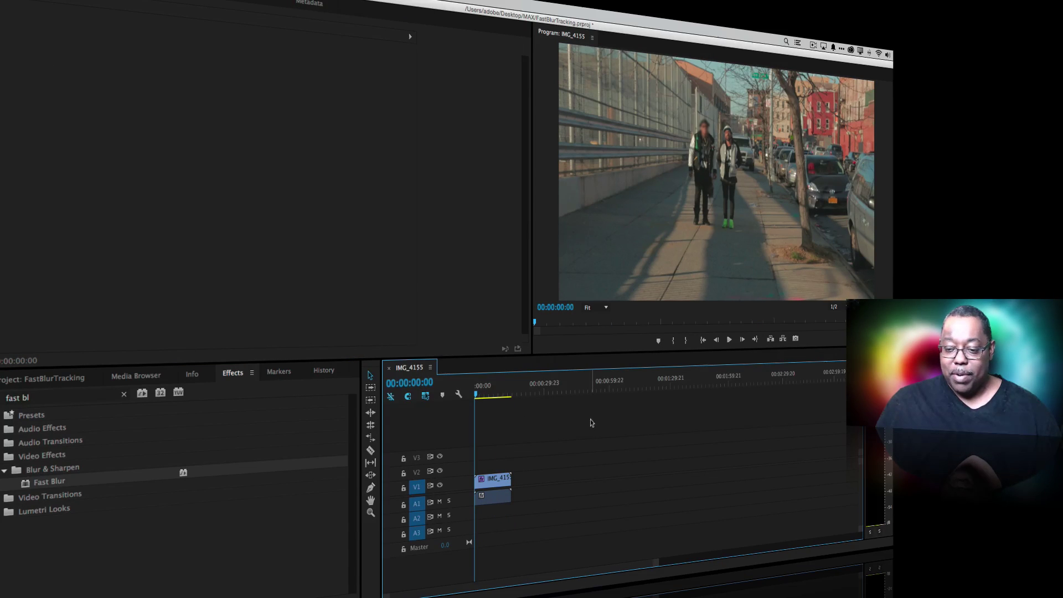
key(space)
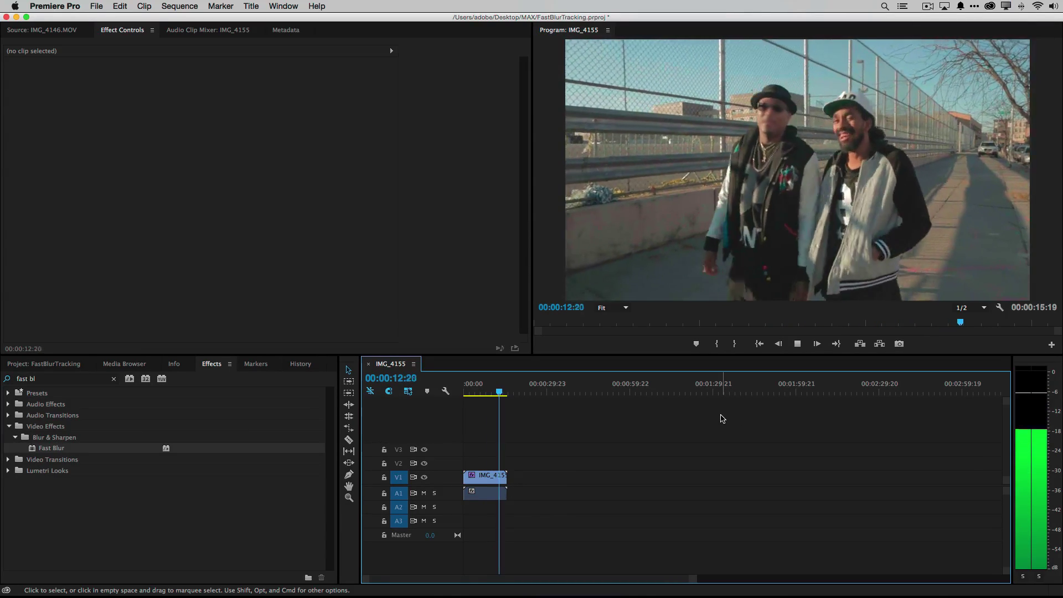
key(space)
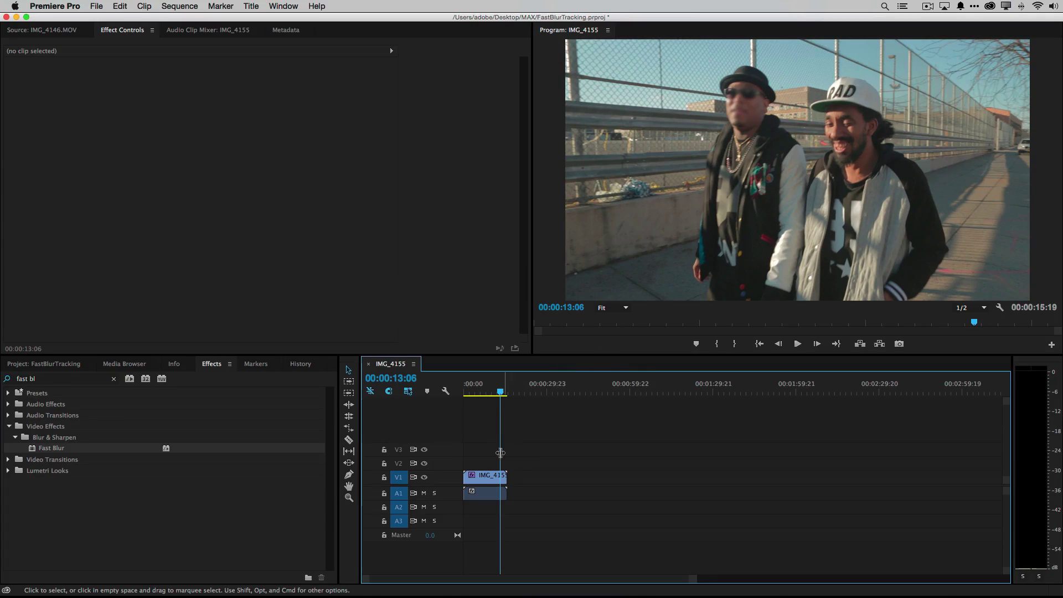
Raise the IMG_4155 clip's Fast Blur Blurriness to 56.0.
click(480, 479)
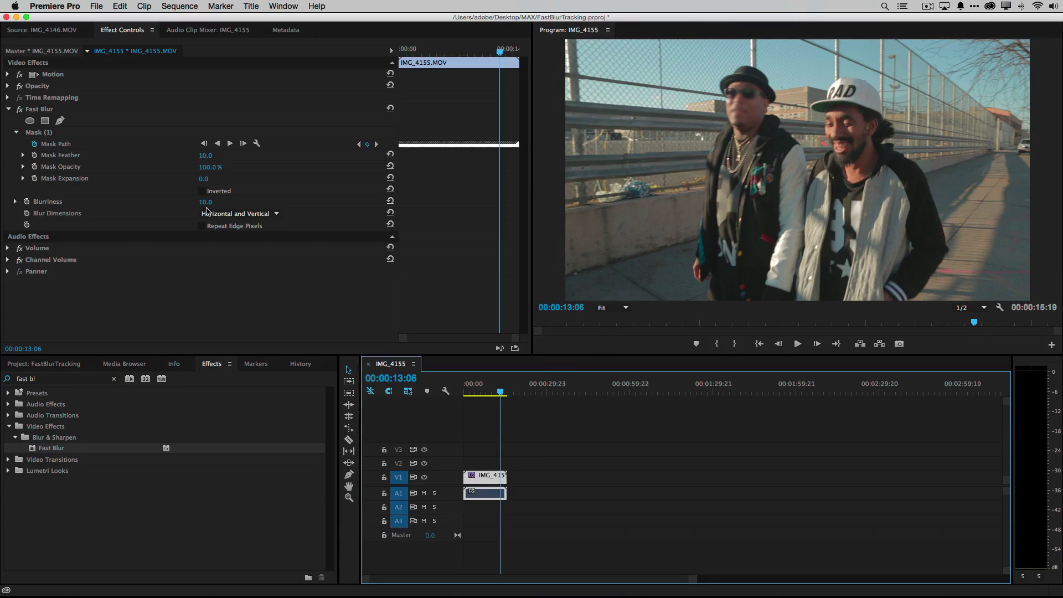
click(206, 209)
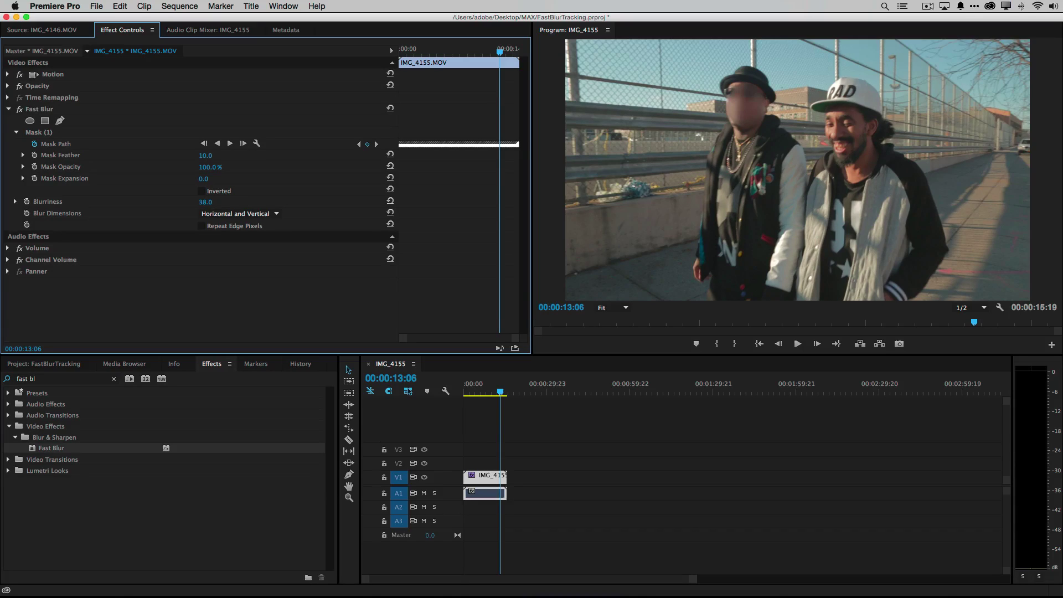
drag(206, 202, 395, 337)
drag(206, 202, 210, 203)
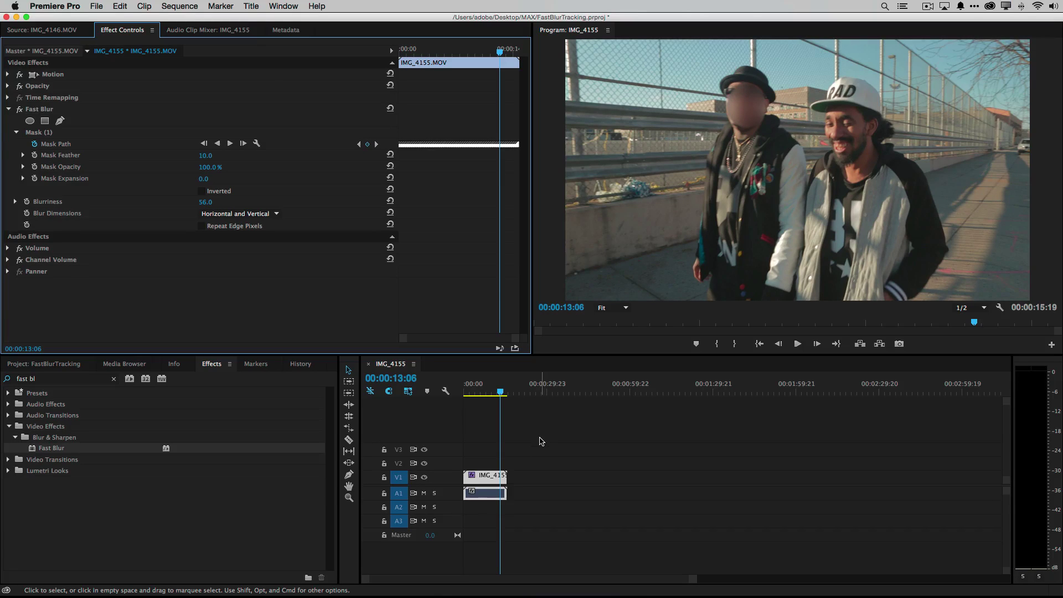
Deselect the clip and play a short preview of the stronger face blur.
click(542, 441)
key(space)
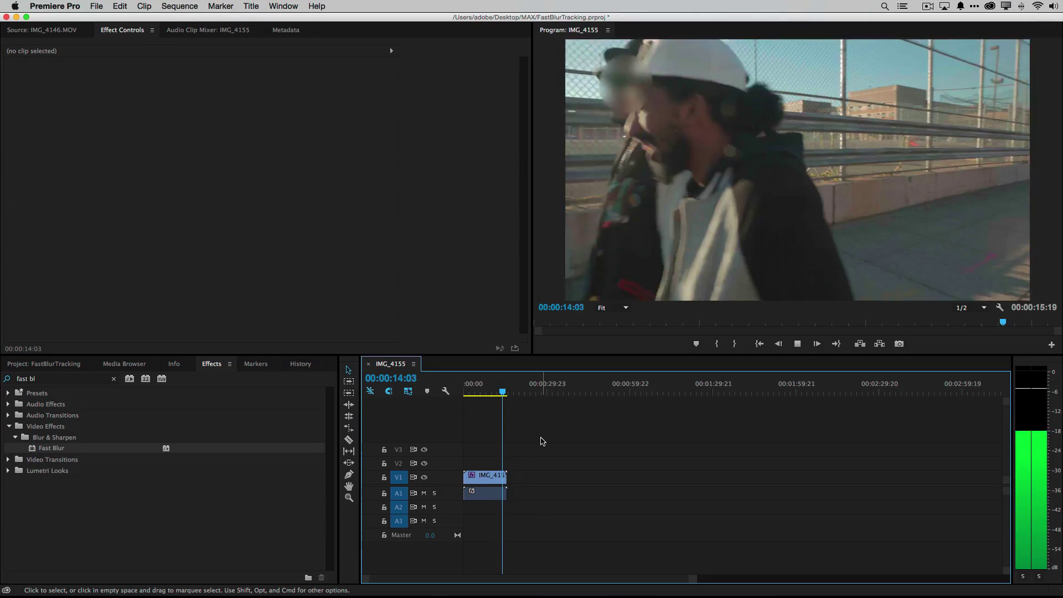
key(space)
drag(504, 393, 464, 392)
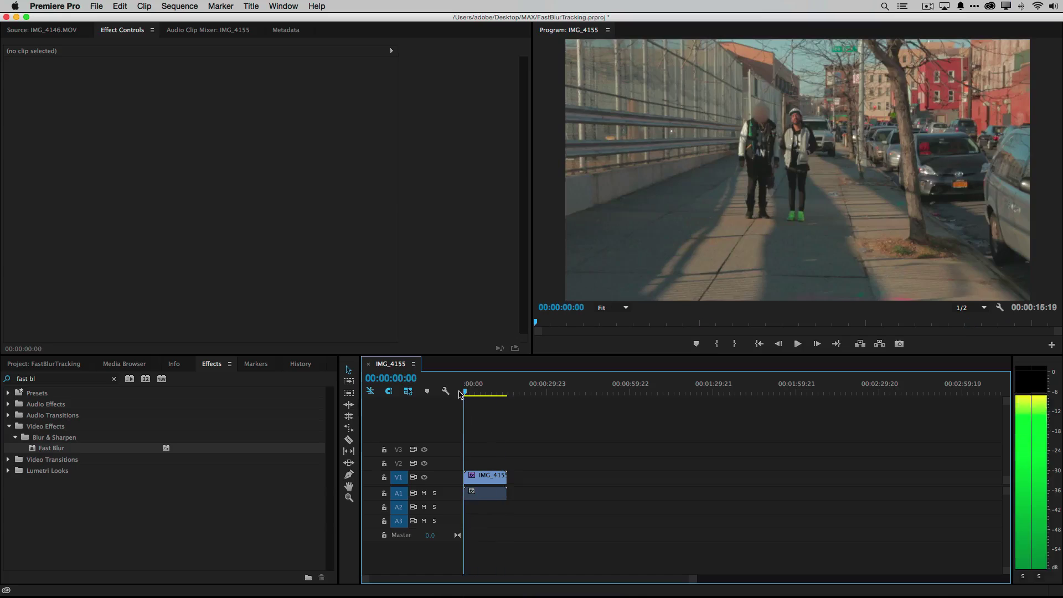
key(space)
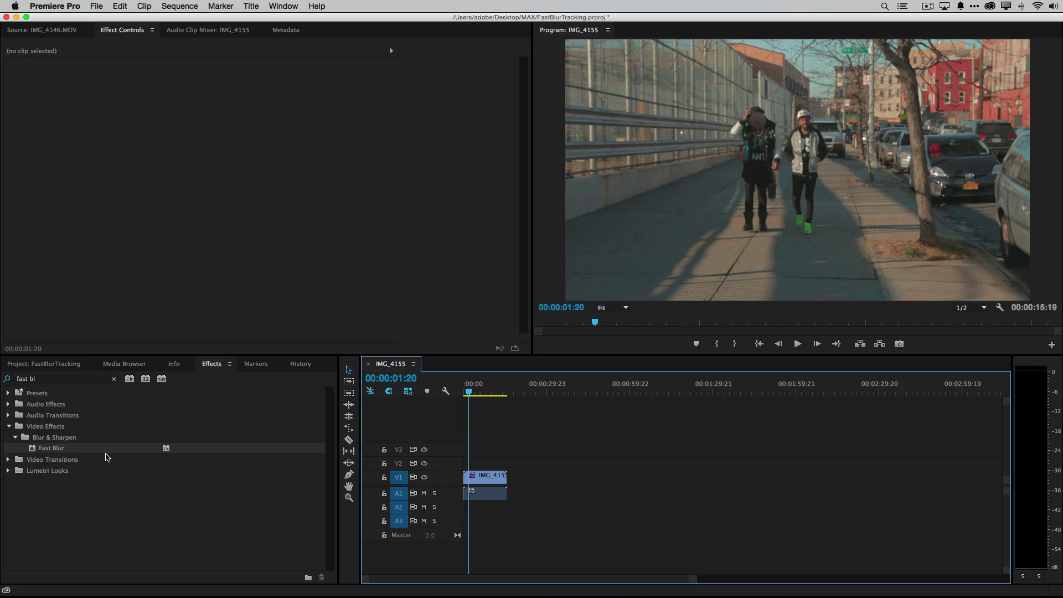
Open the Color Effect sequence from the Project panel.
click(47, 366)
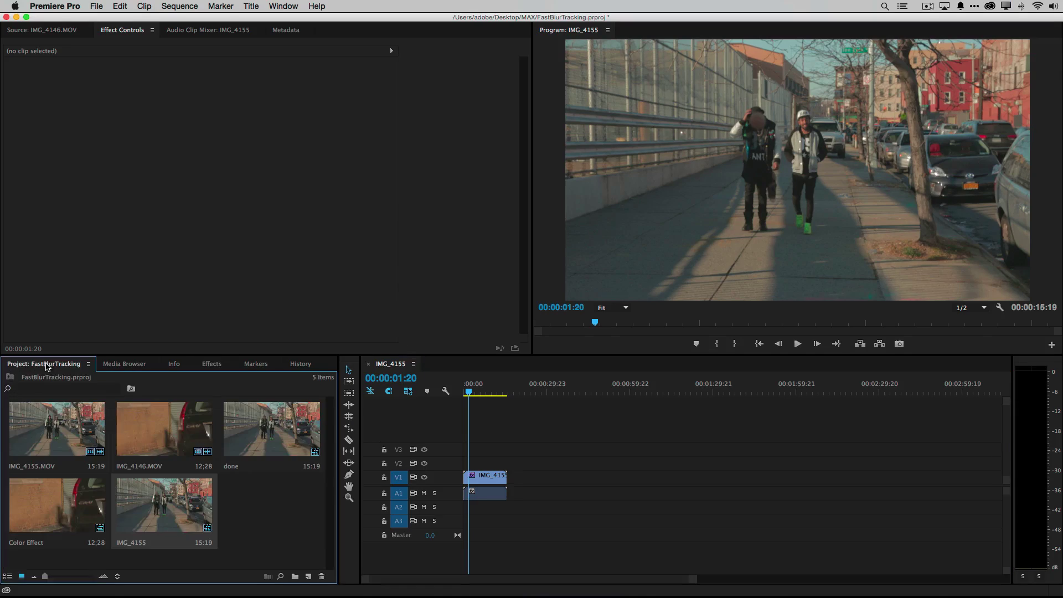
double_click(65, 513)
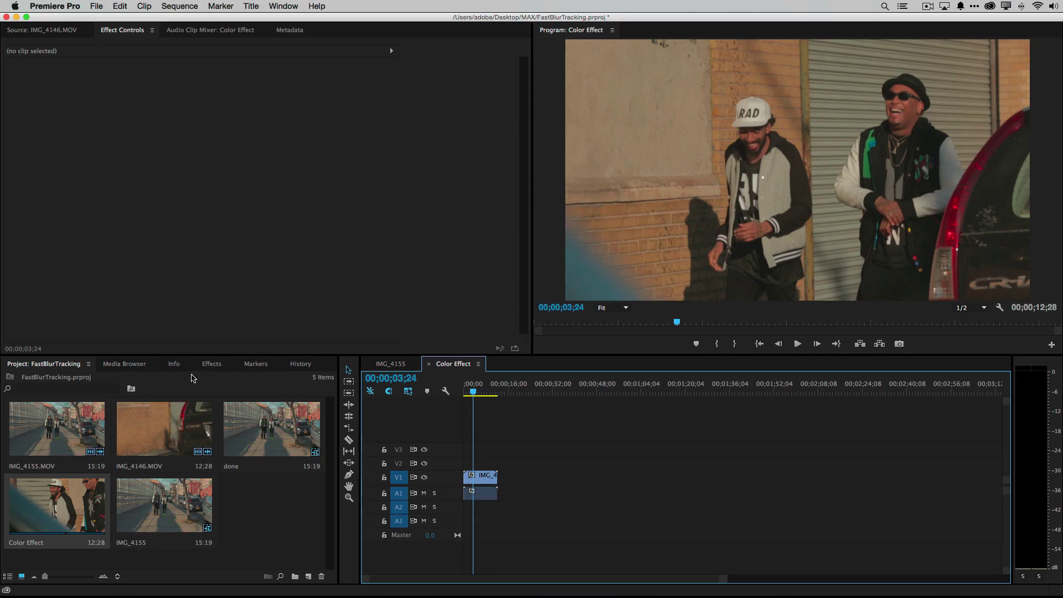
Search effects for 'black &' and apply Black & White to the IMG_4146 clip.
click(214, 363)
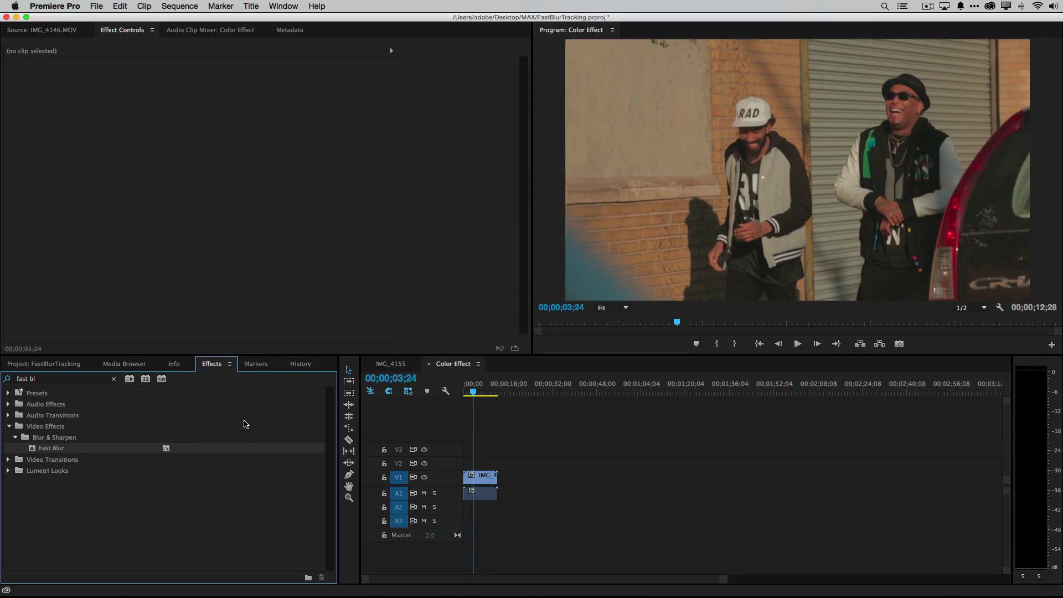
click(64, 381)
key(super+a)
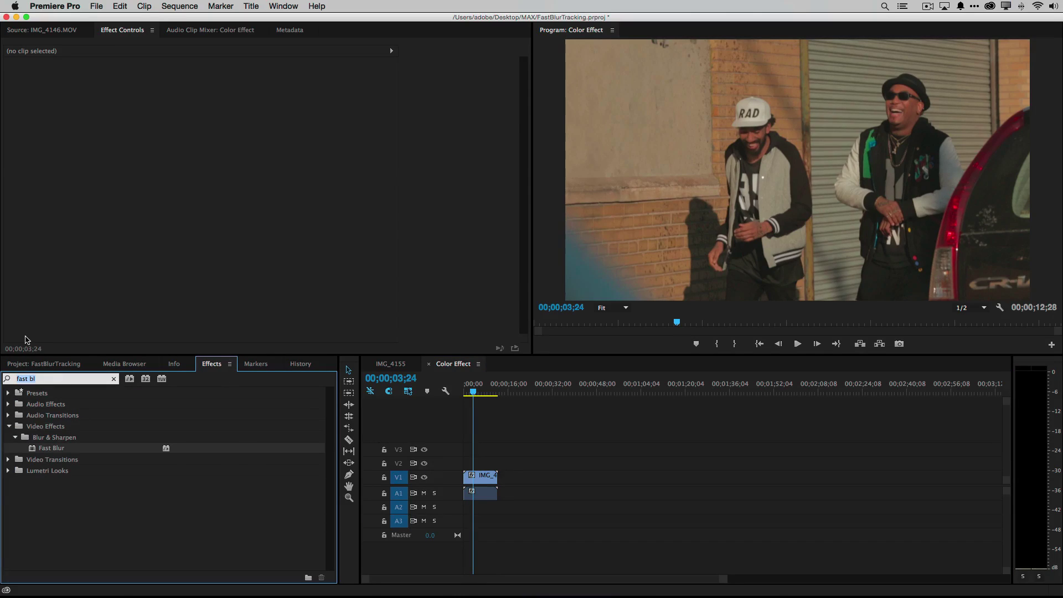
text(blac)
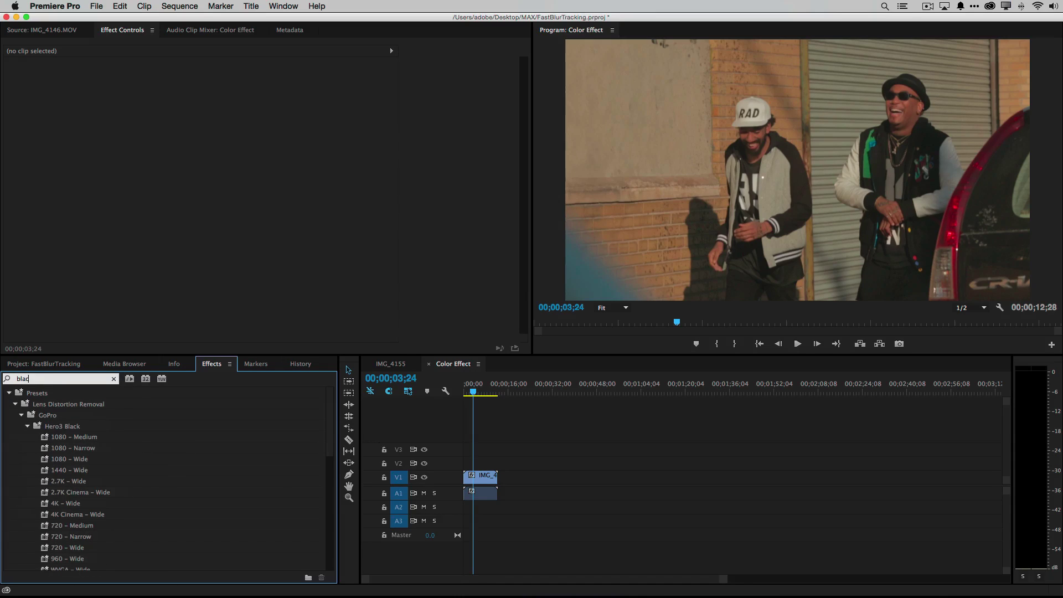
text(k &)
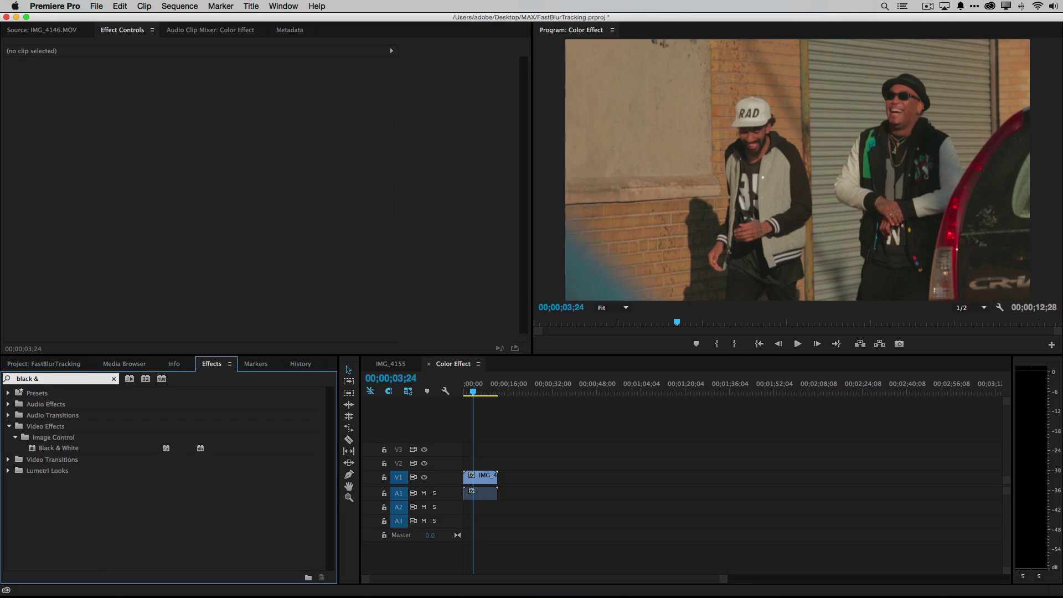
click(54, 450)
drag(53, 452, 489, 483)
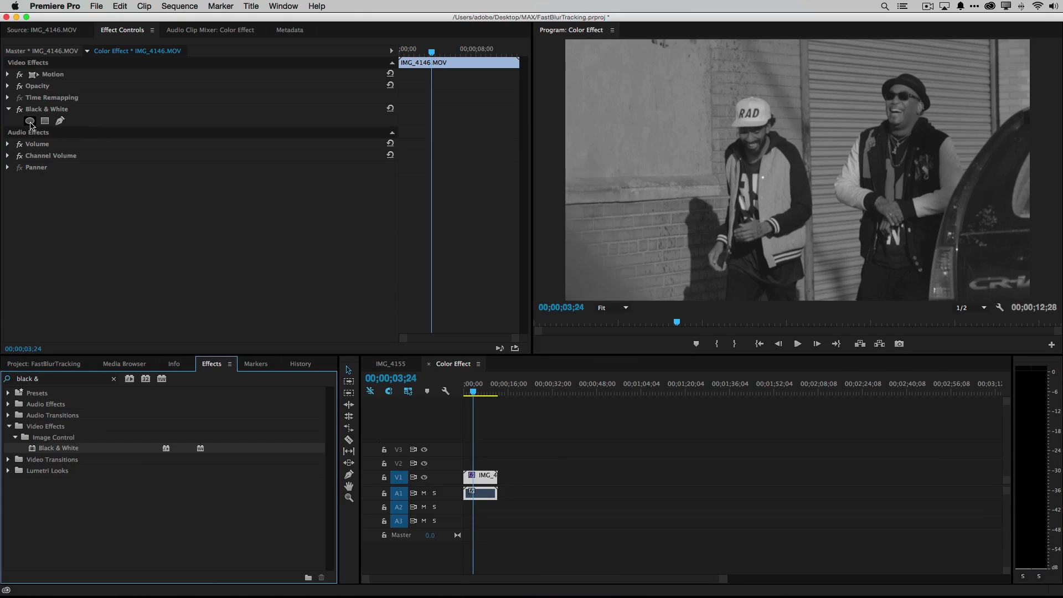
Add an ellipse mask to Black & White and fit it as a small circle on the right man's face.
click(30, 121)
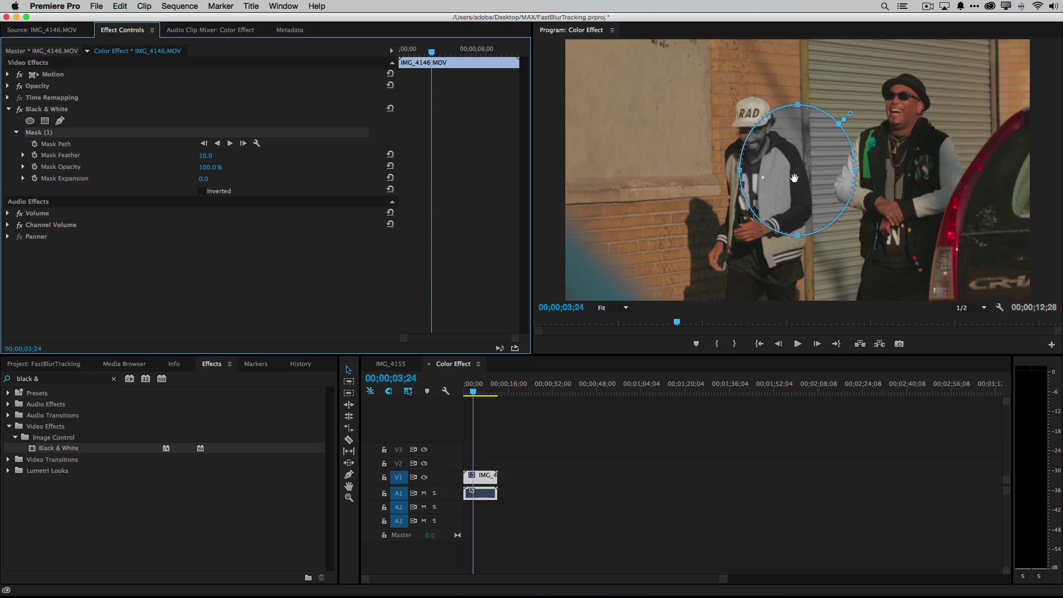
drag(796, 177, 900, 145)
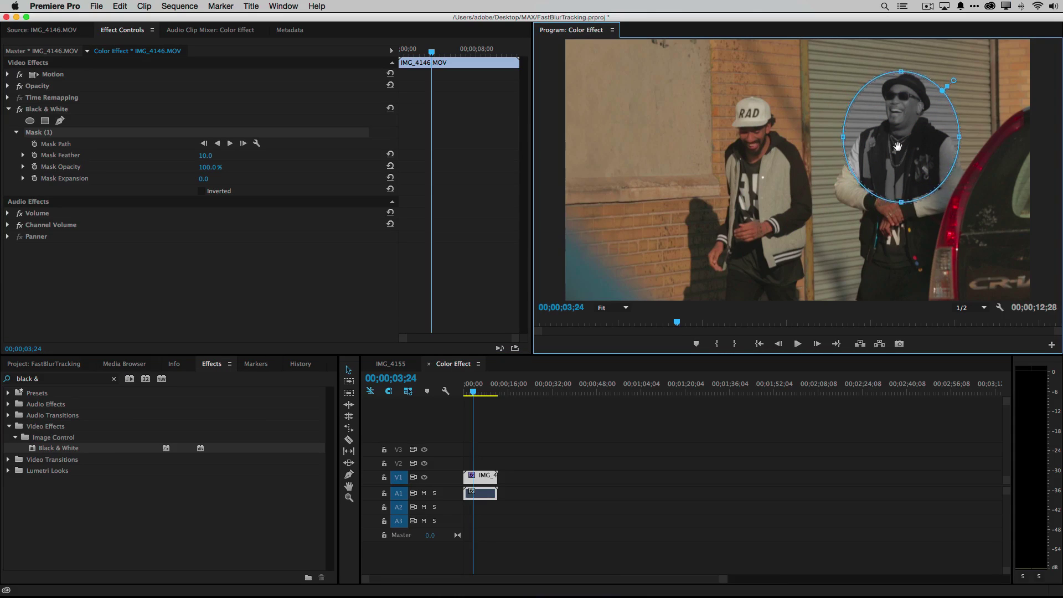
drag(905, 205, 903, 139)
drag(843, 109, 872, 106)
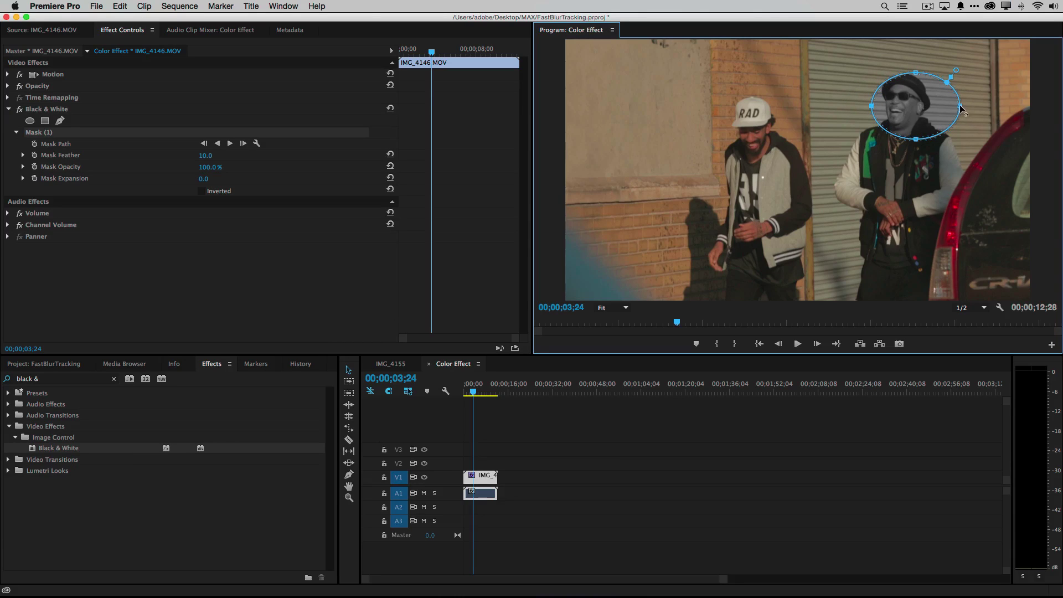
drag(961, 108, 875, 111)
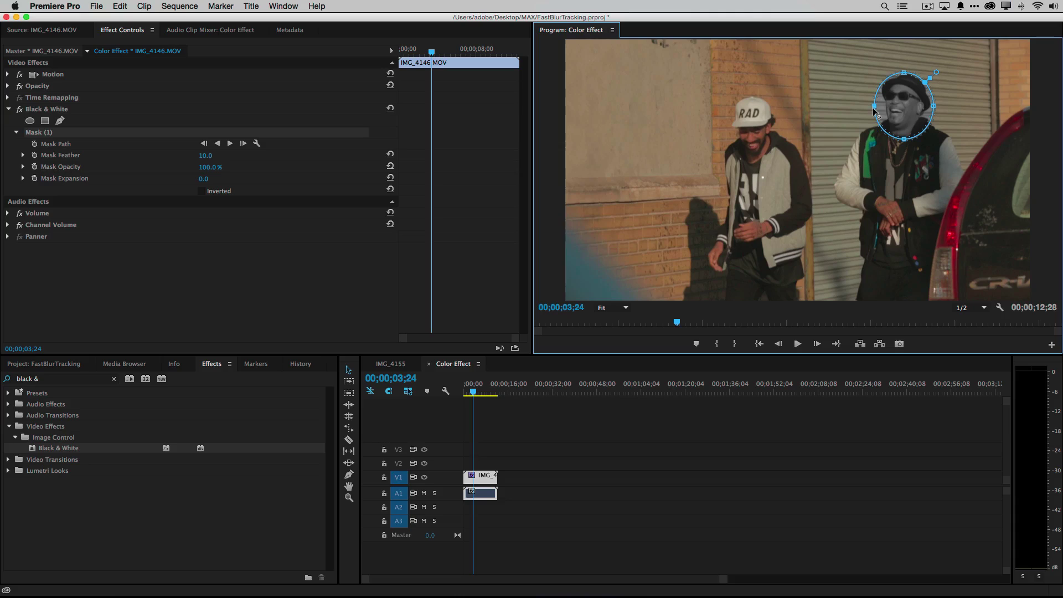
Invert the Black & White mask and track it forward on the right man's face.
click(203, 193)
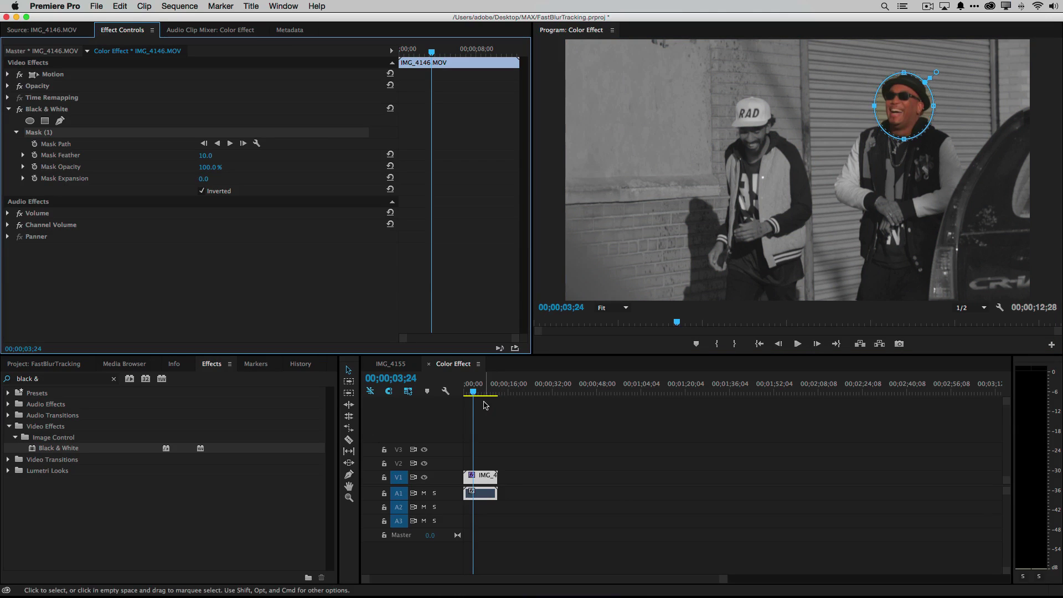
click(230, 144)
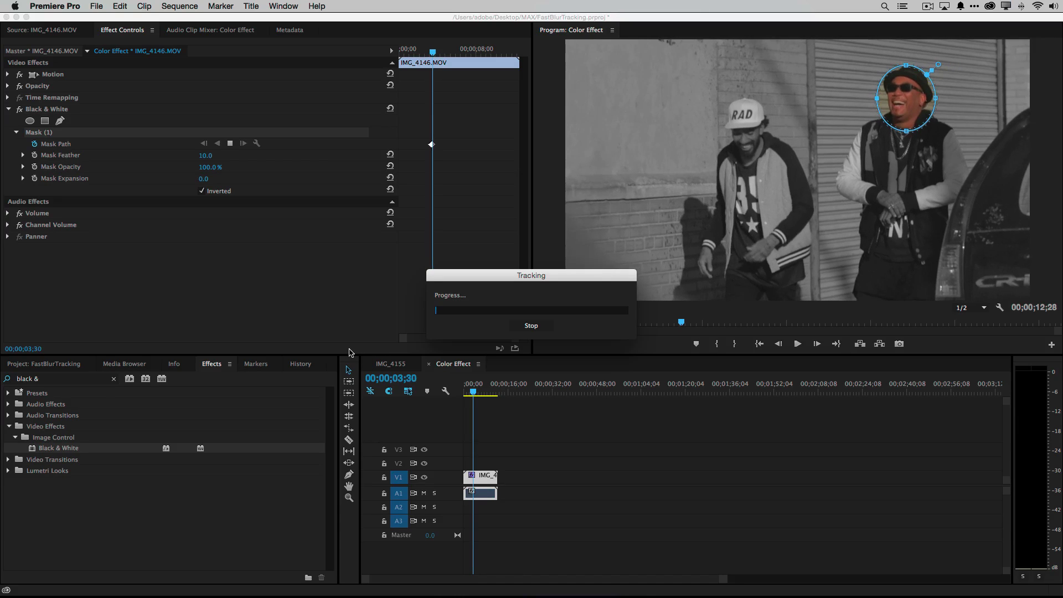